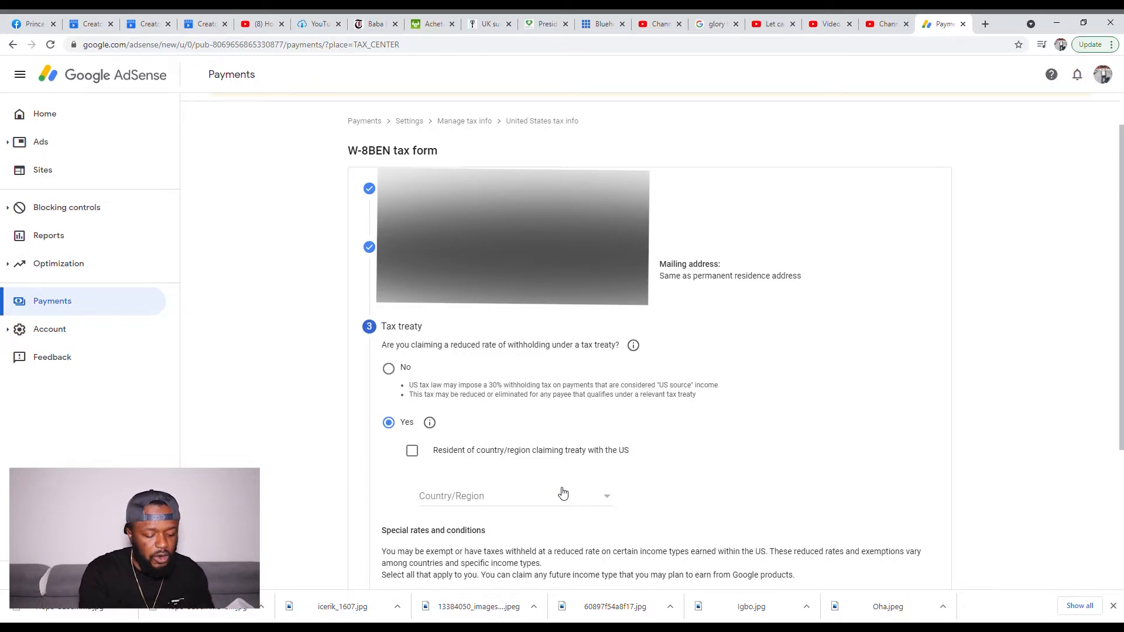
Step: Choose France as the tax treaty country and declare residency in the country claiming the treaty with the US
click(489, 503)
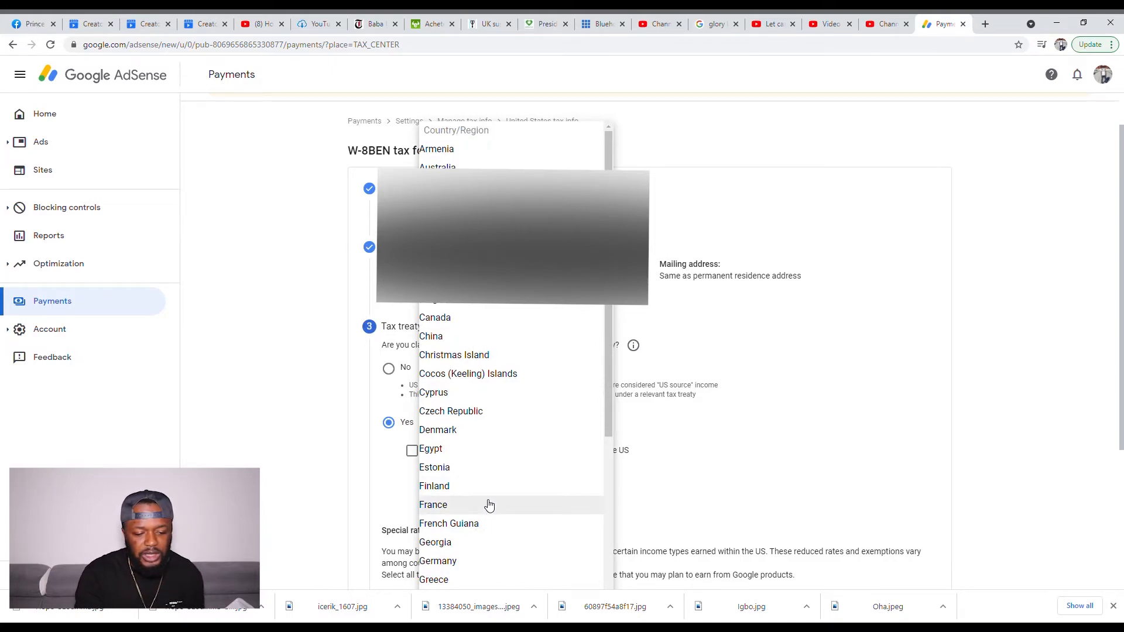
click(489, 505)
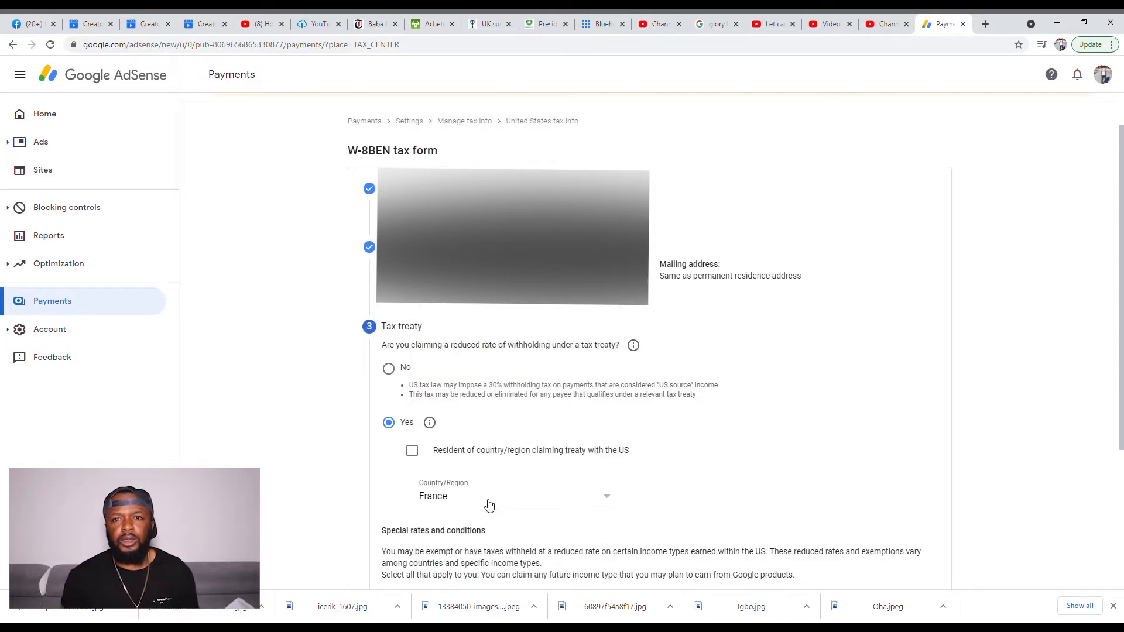
click(413, 452)
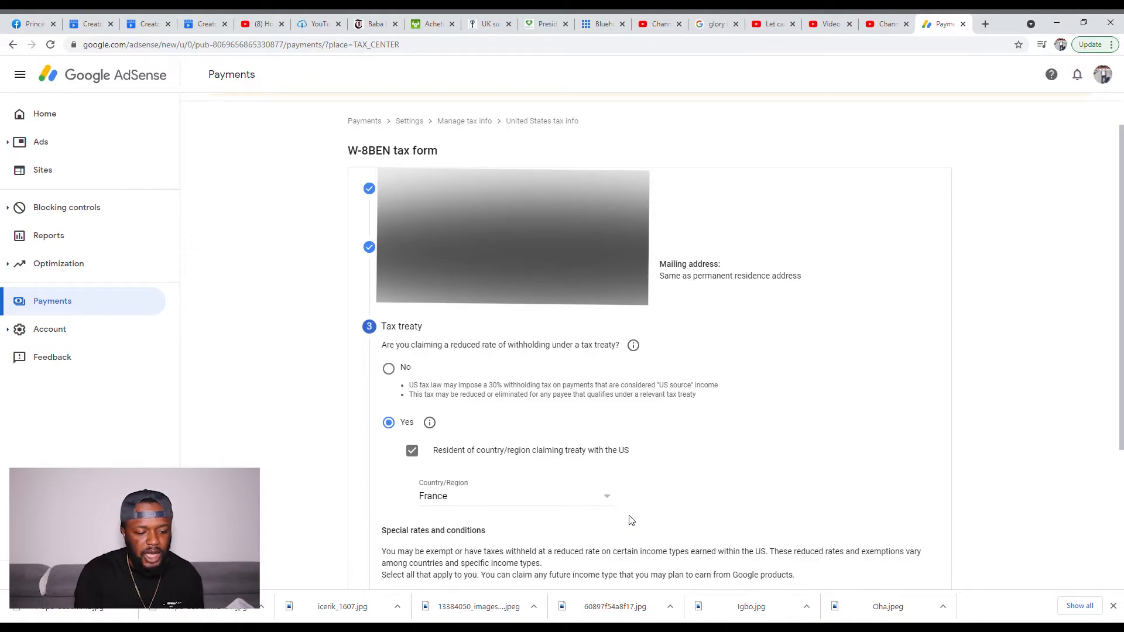
Step: Claim Motion Picture and TV Royalties under Article 12 and paragraph 1 at 0% (Reduced treaty rate), and affirm that its treaty terms are met
scroll(631, 520, down, 6)
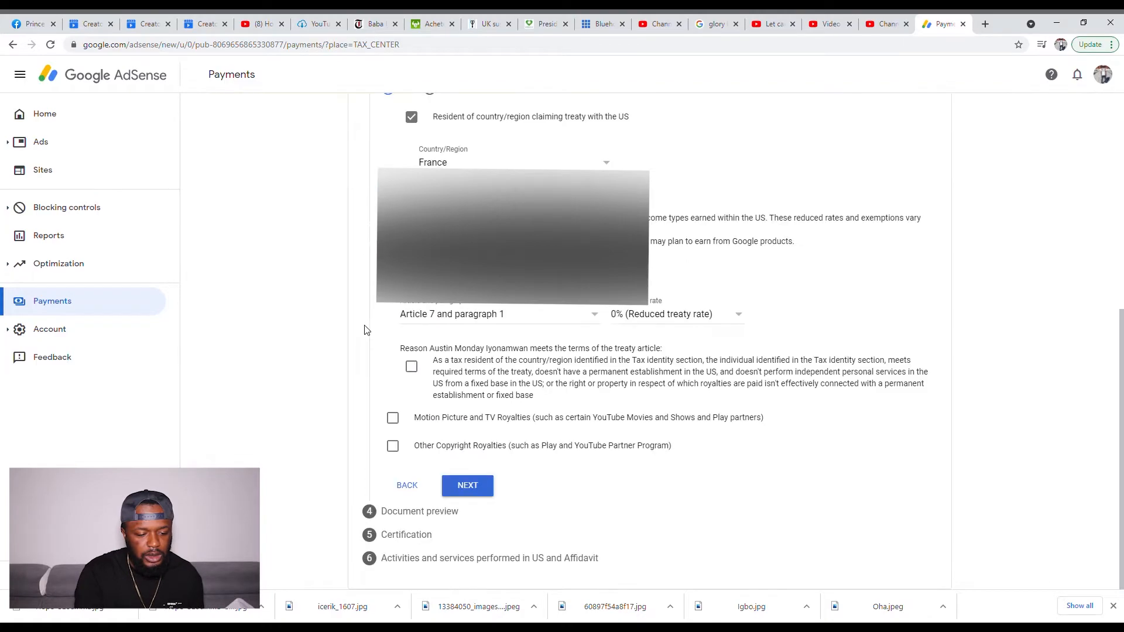
click(393, 418)
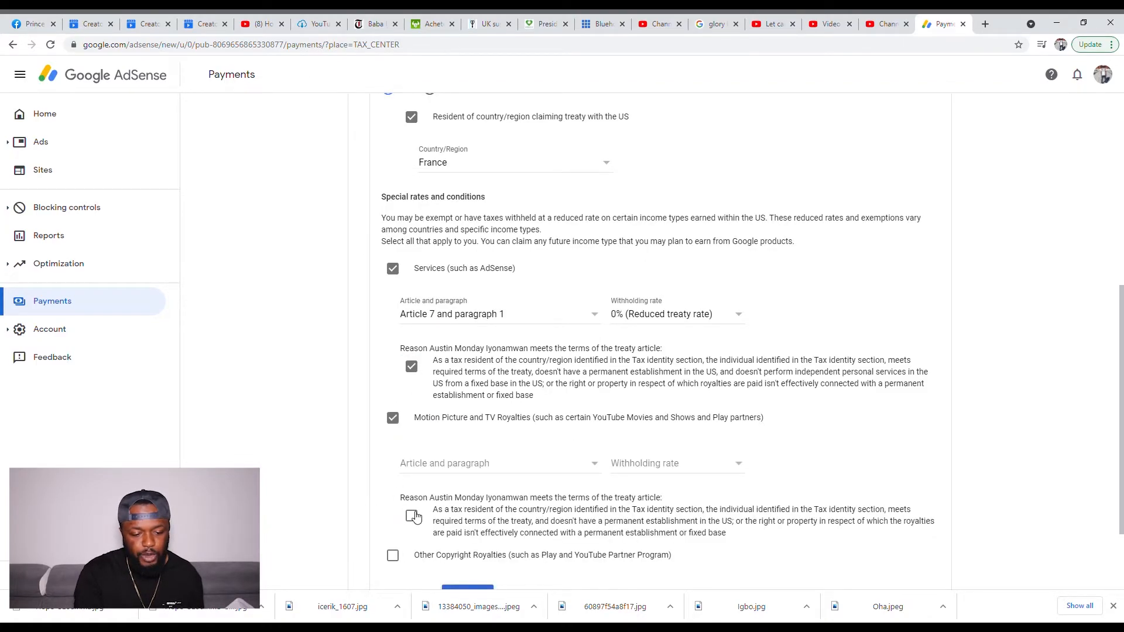
click(595, 467)
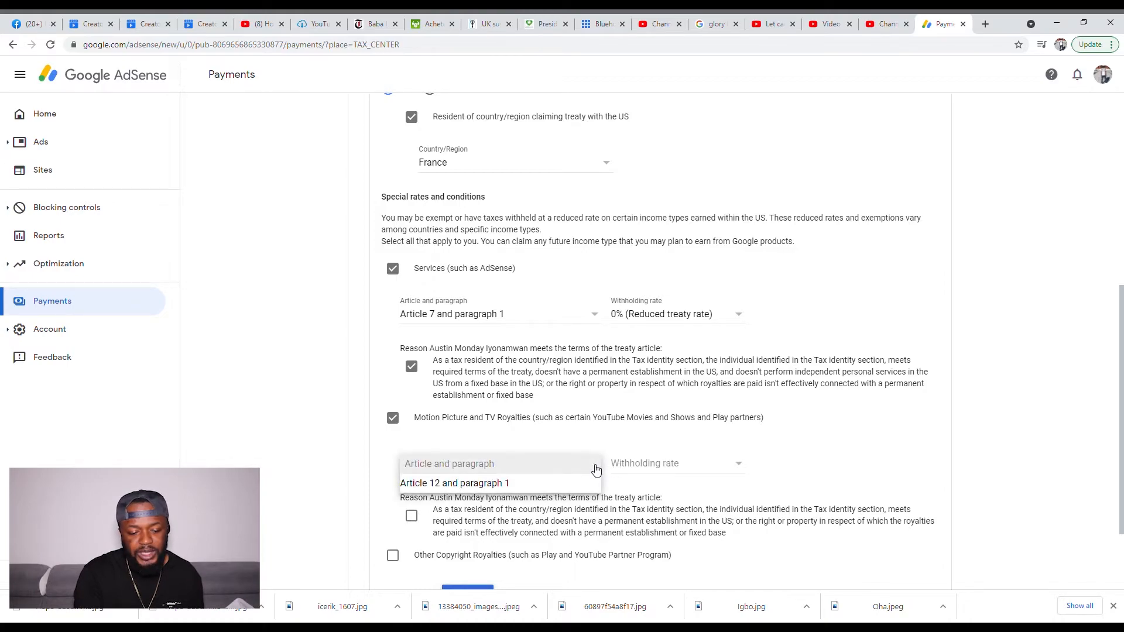
click(504, 484)
click(739, 464)
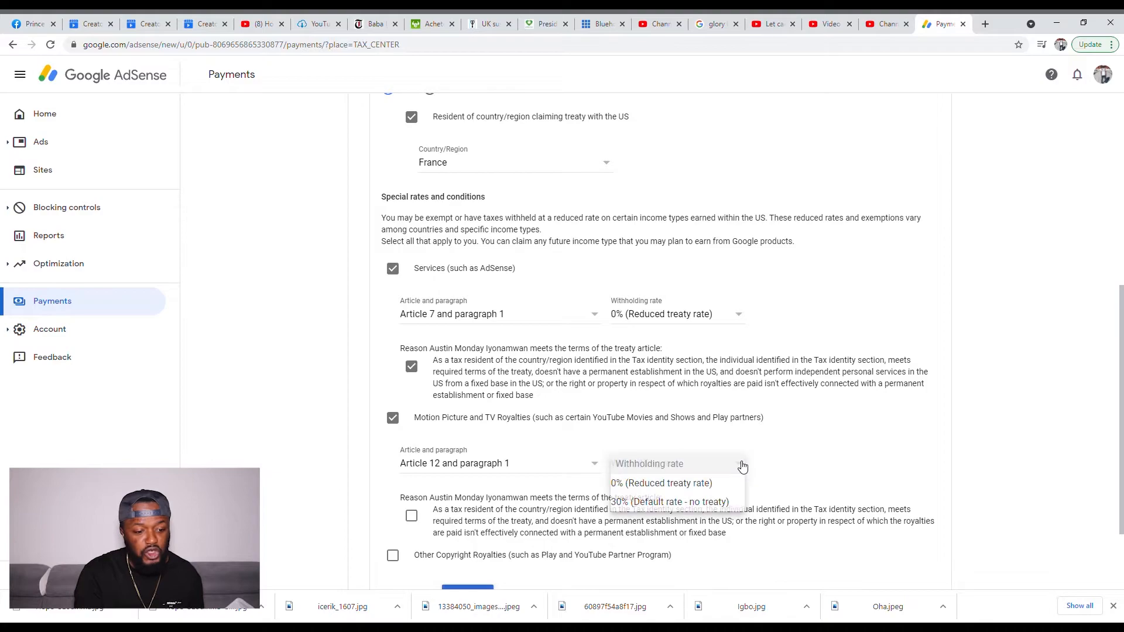
click(648, 484)
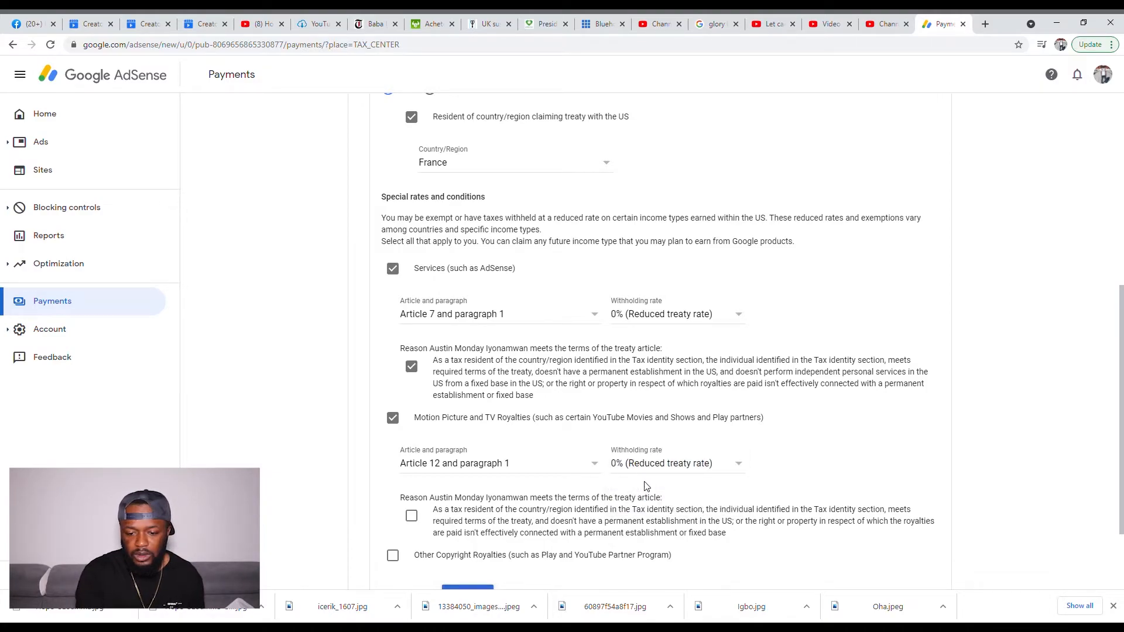
scroll(479, 379, down, 2)
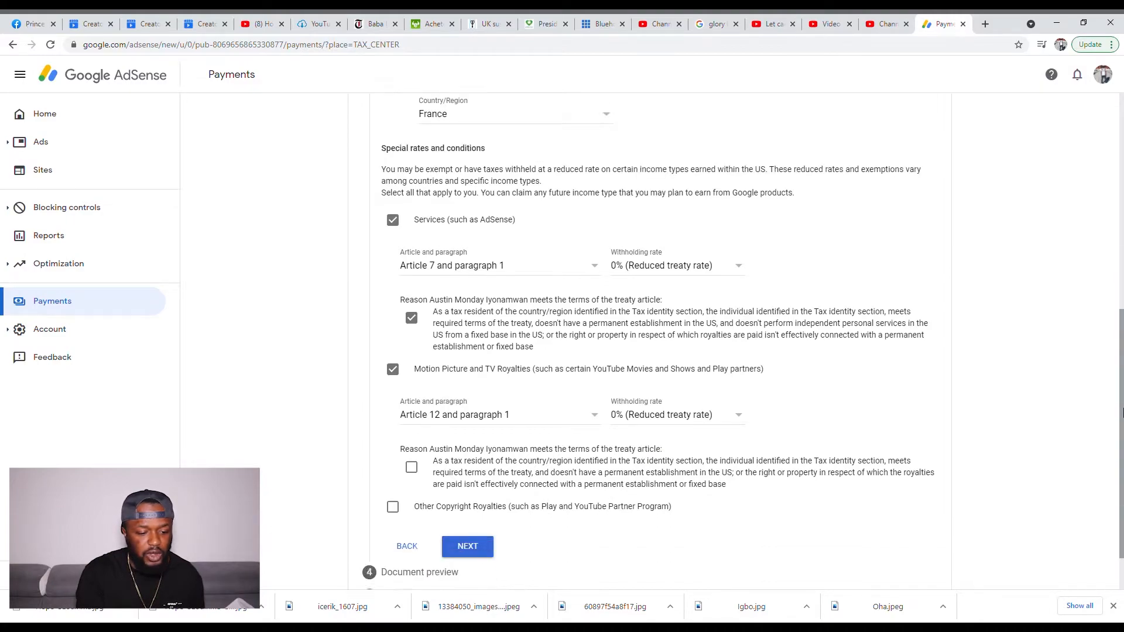
click(412, 406)
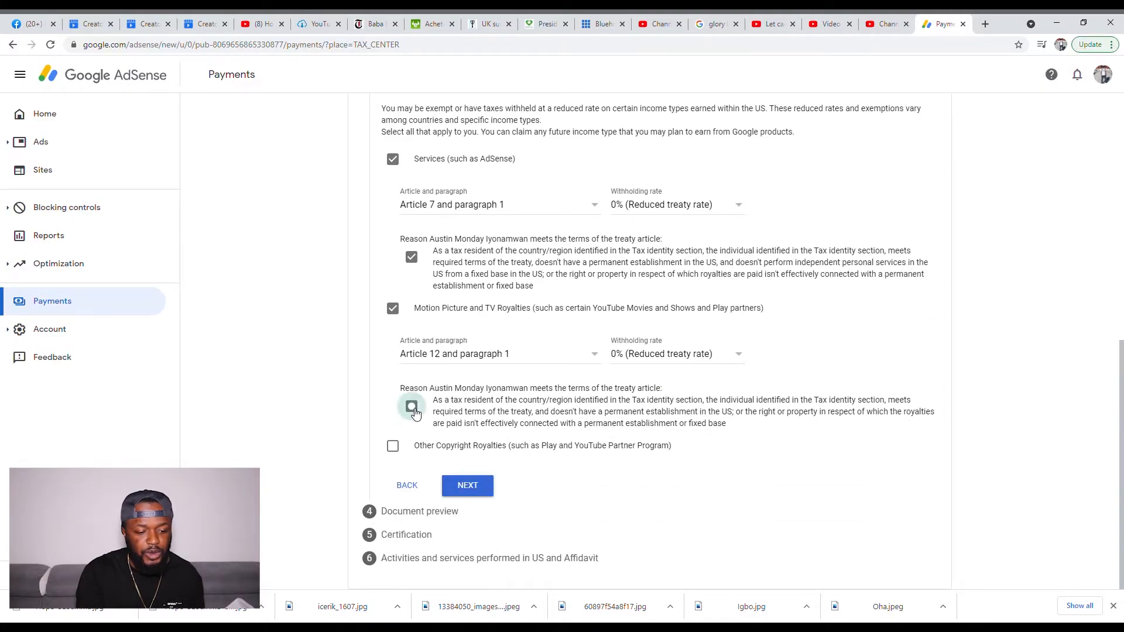
Step: Claim Other Copyright Royalties under Article 12 and paragraph 1 at 0% (Reduced treaty rate), affirm its treaty terms, and proceed to the document preview
click(393, 447)
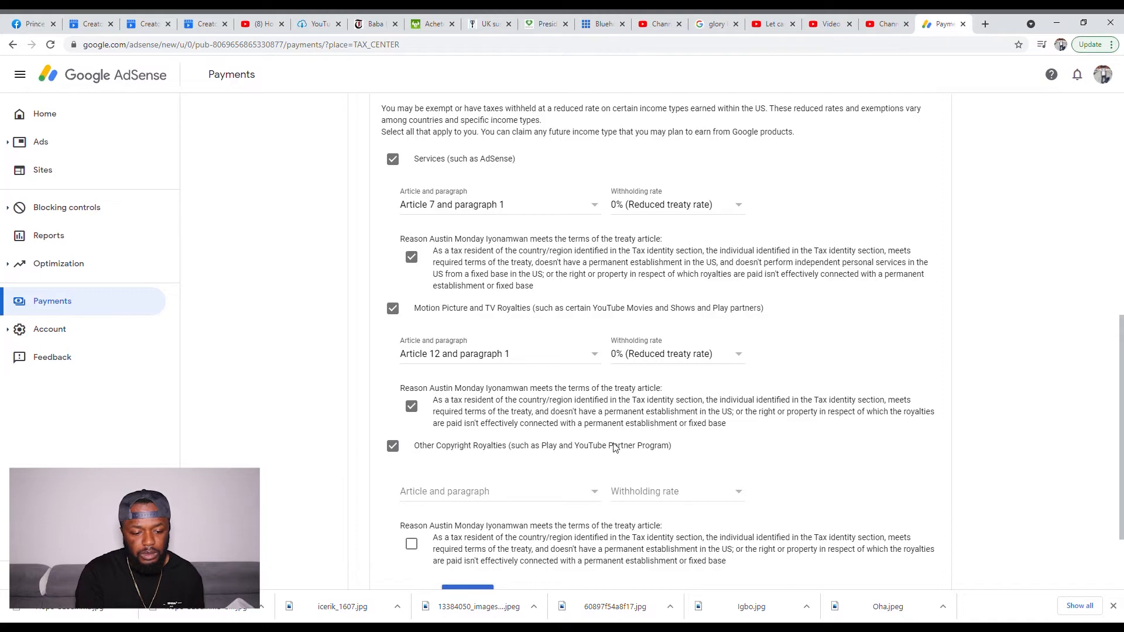
scroll(1121, 375, down, 2)
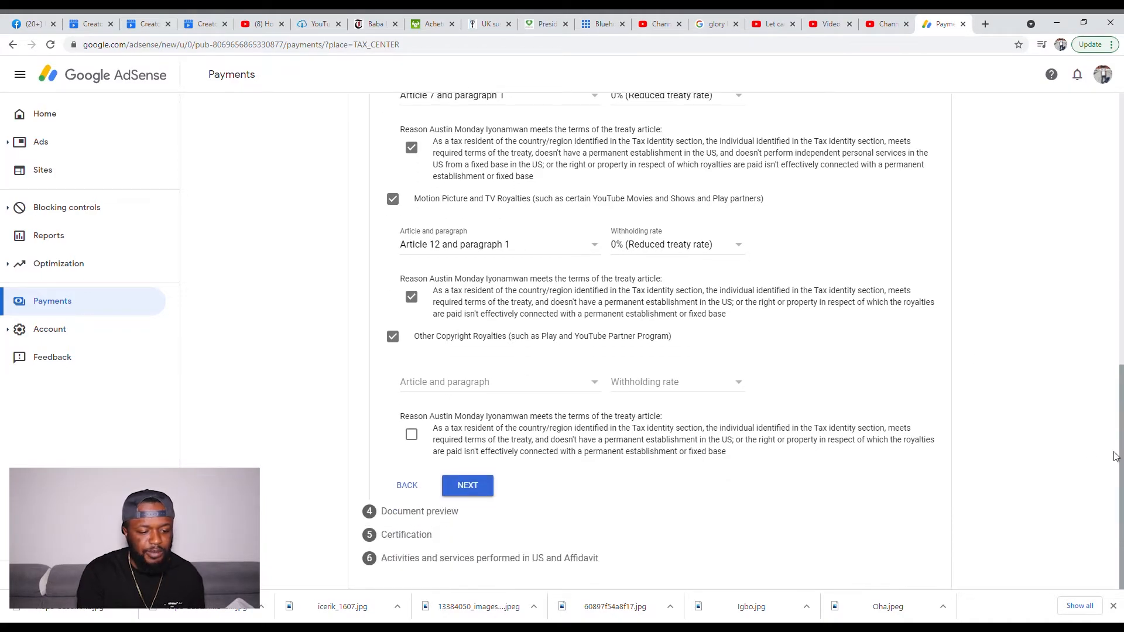
click(596, 383)
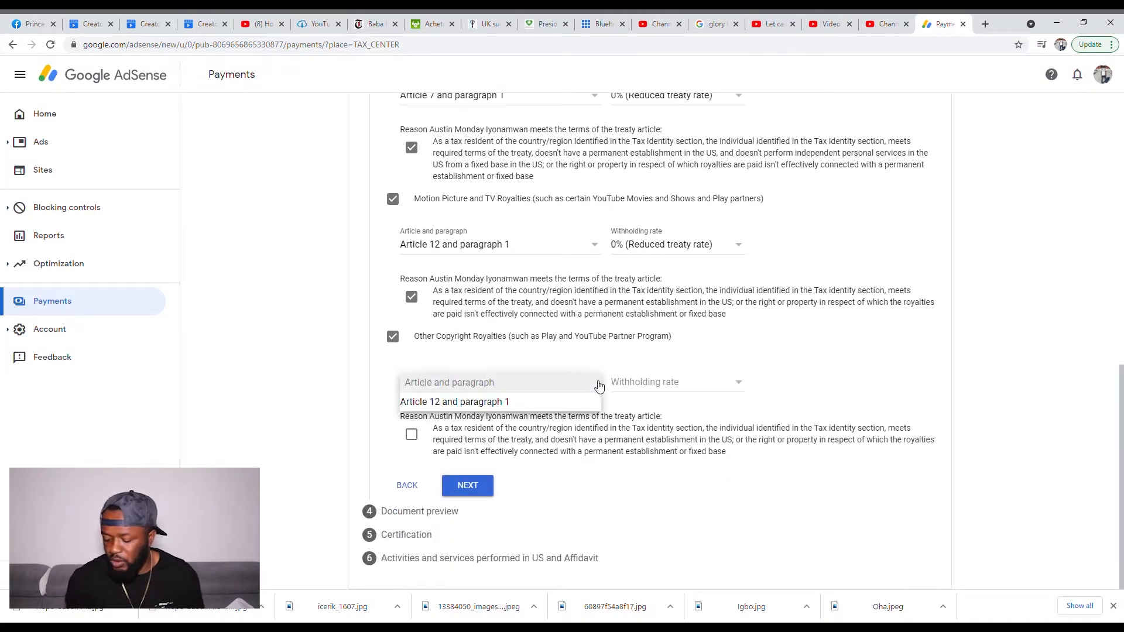
click(515, 407)
click(738, 387)
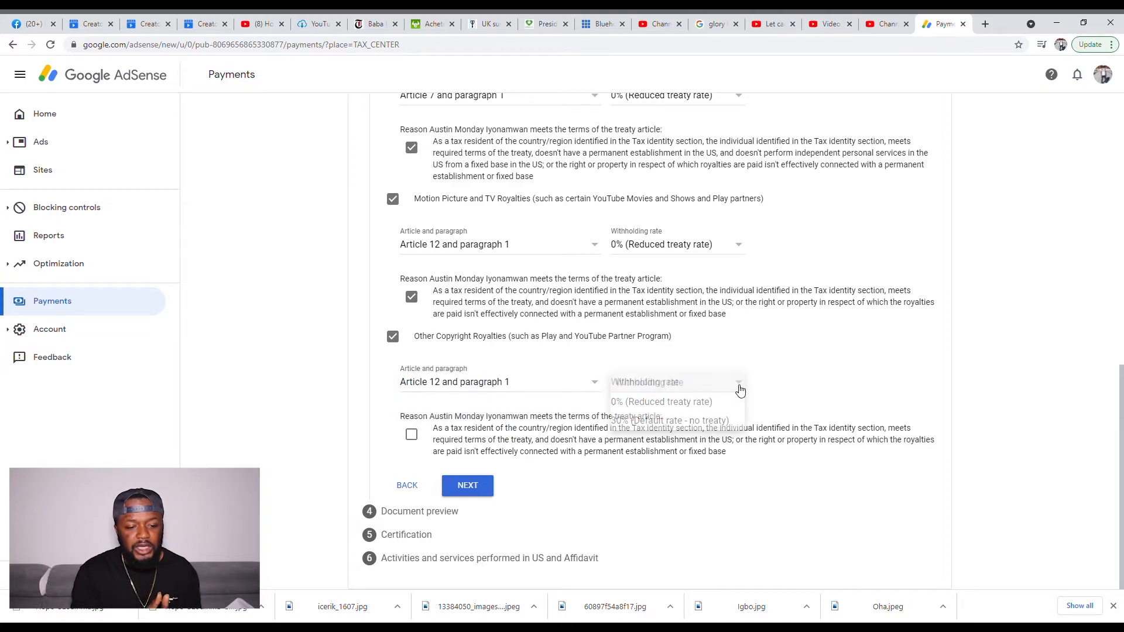
click(674, 409)
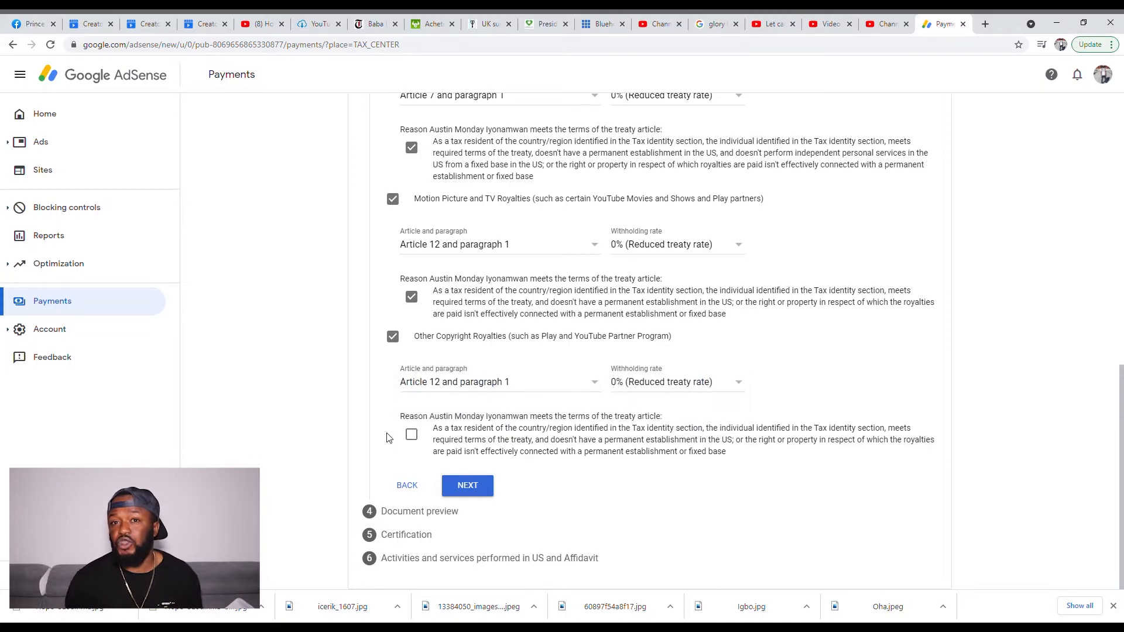
click(412, 437)
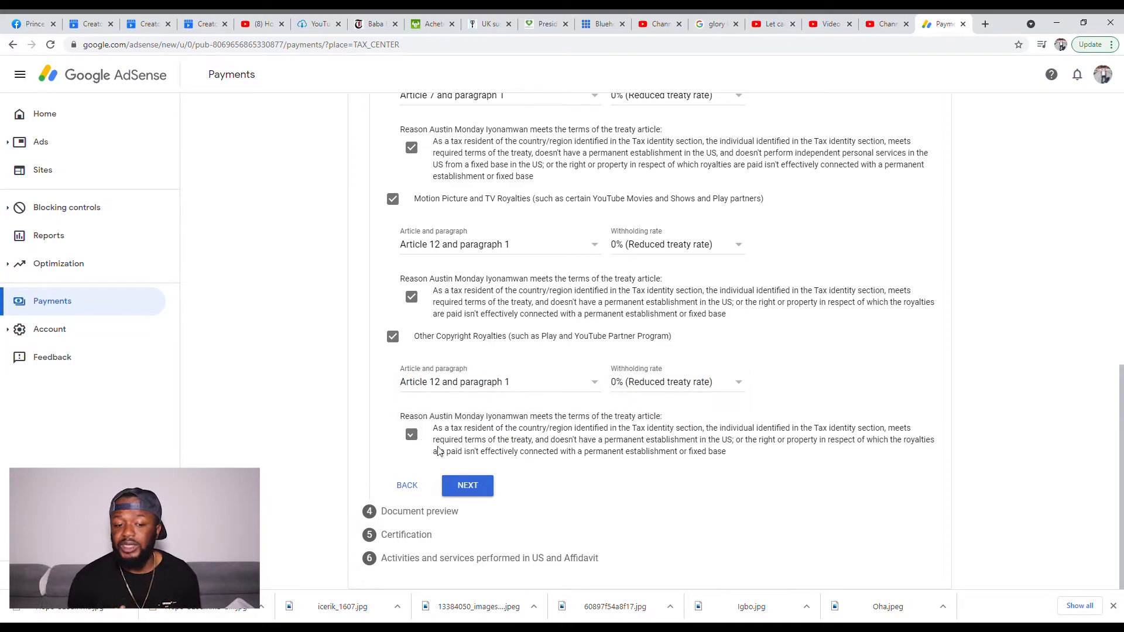
click(469, 486)
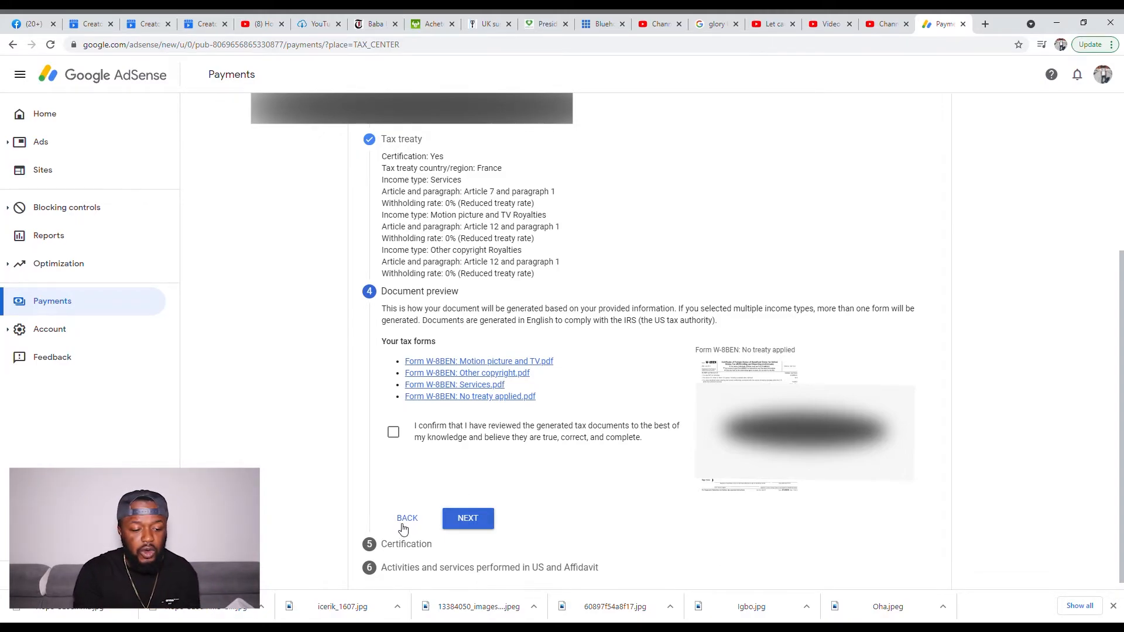
Step: Confirm the generated tax documents as reviewed and complete the certification as the person listed in the signature section, acting on own behalf
click(394, 434)
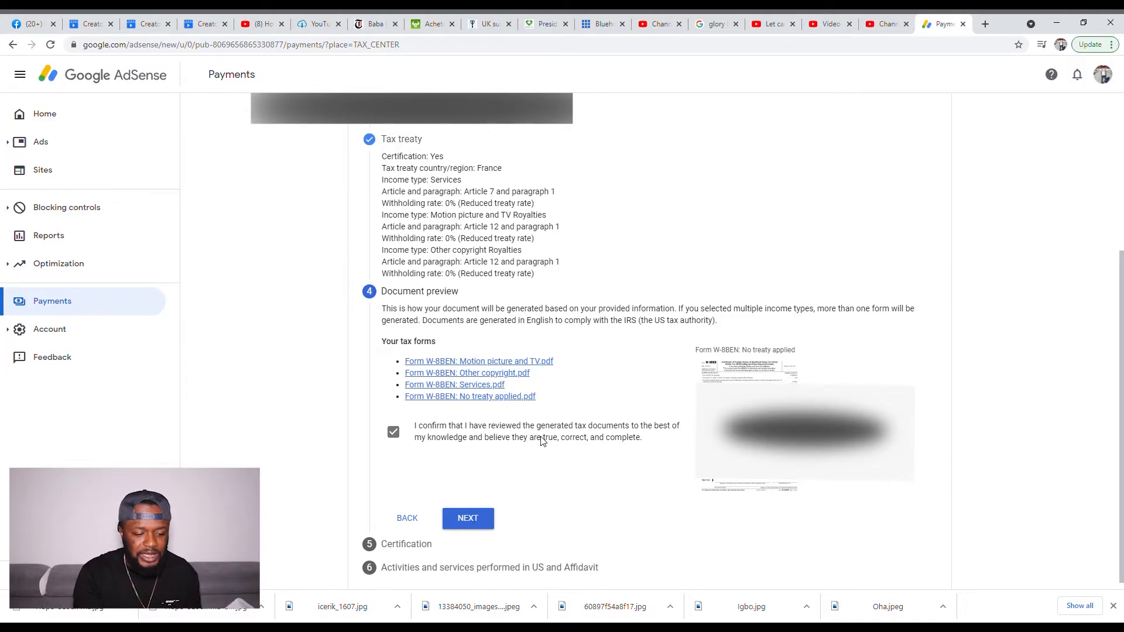
click(474, 523)
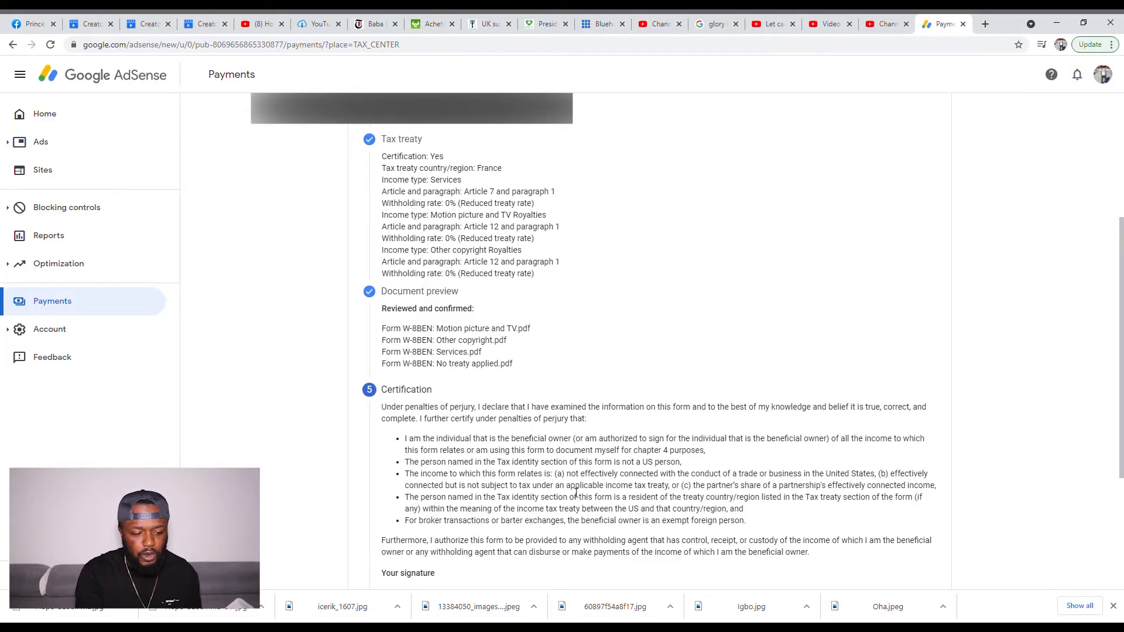
mouse_move(1121, 364)
mouse_down()
mouse_move(1122, 335)
mouse_move(1121, 498)
mouse_up()
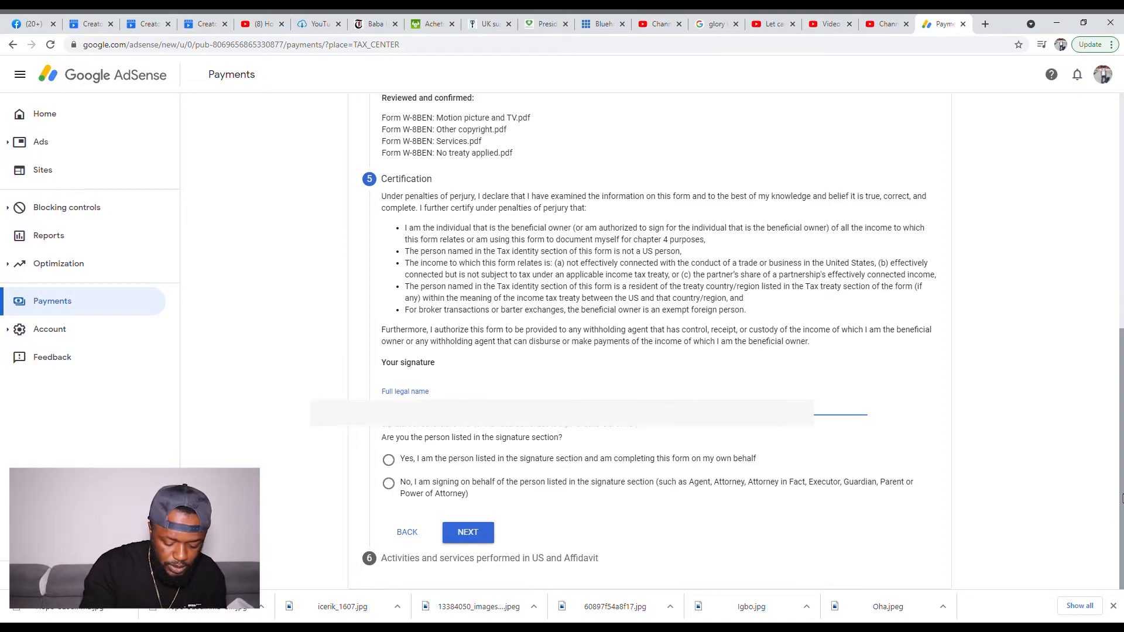
click(391, 461)
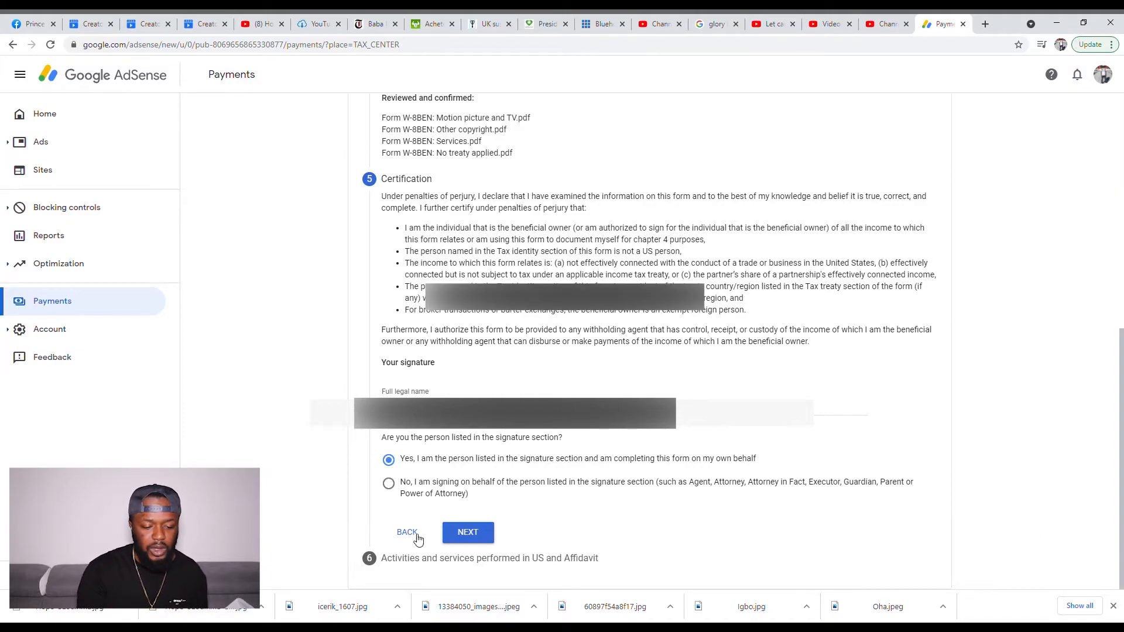
click(471, 534)
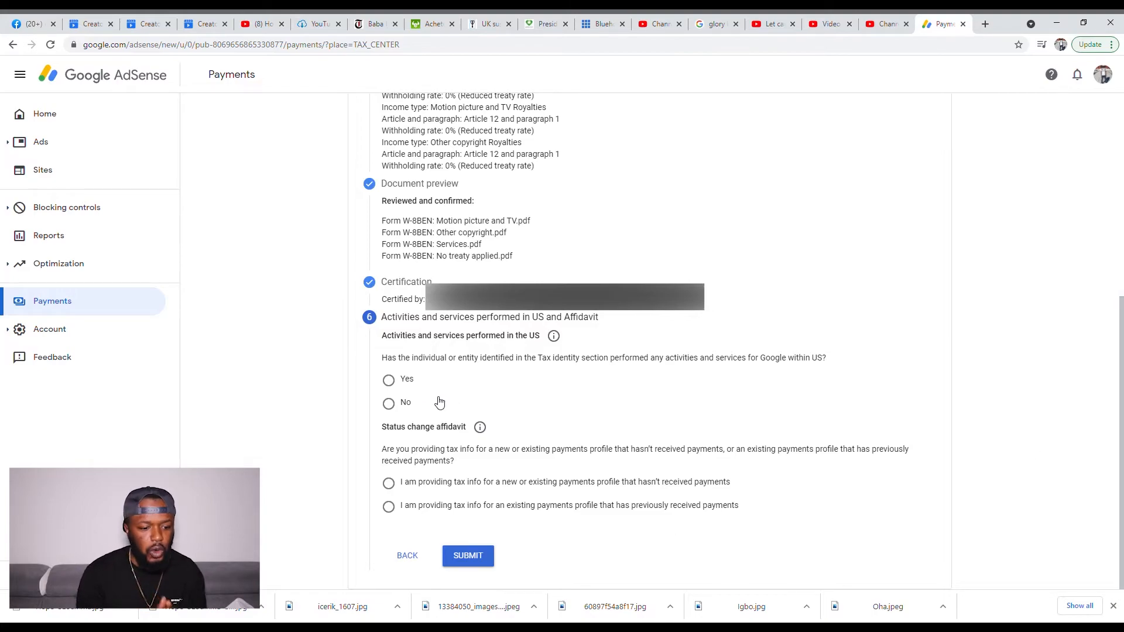
Step: Answer No to activities performed for Google within the US and certify that the services are performed solely outside the US
click(390, 404)
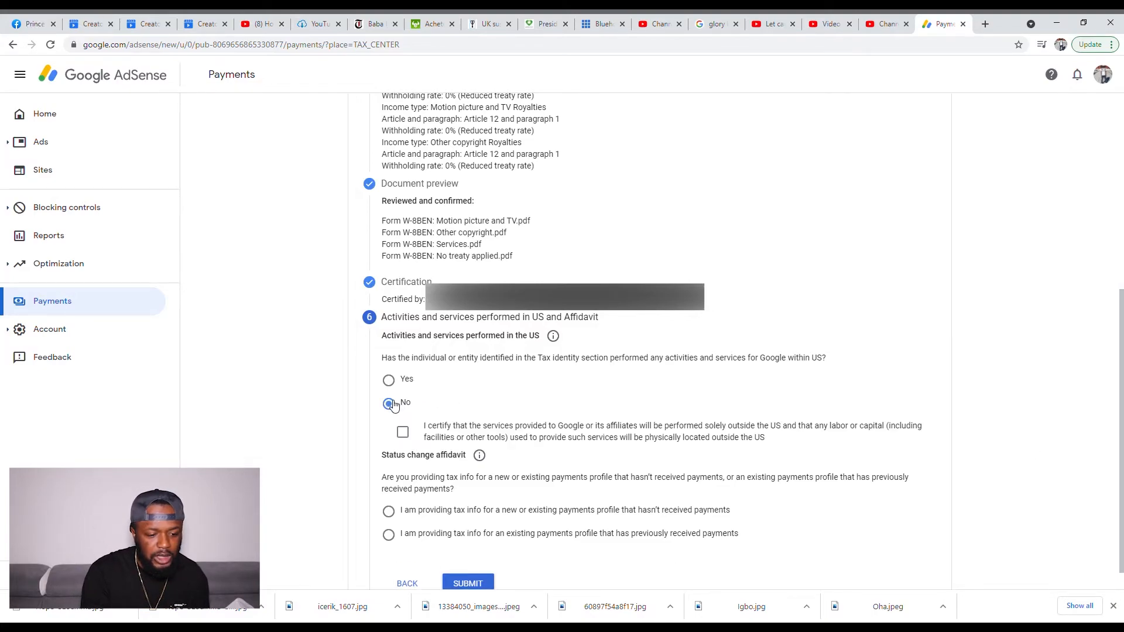
click(406, 435)
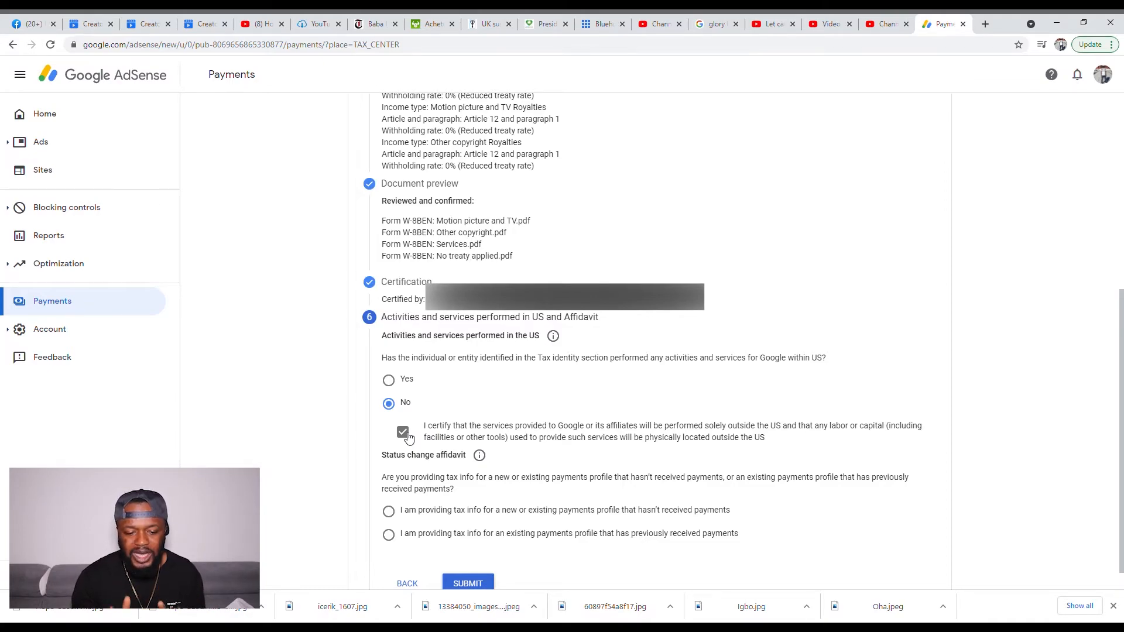
Step: Set the status change affidavit to an existing payments profile that previously received payments, declare the information unchanged, and submit the tax form
scroll(1122, 507, down, 1)
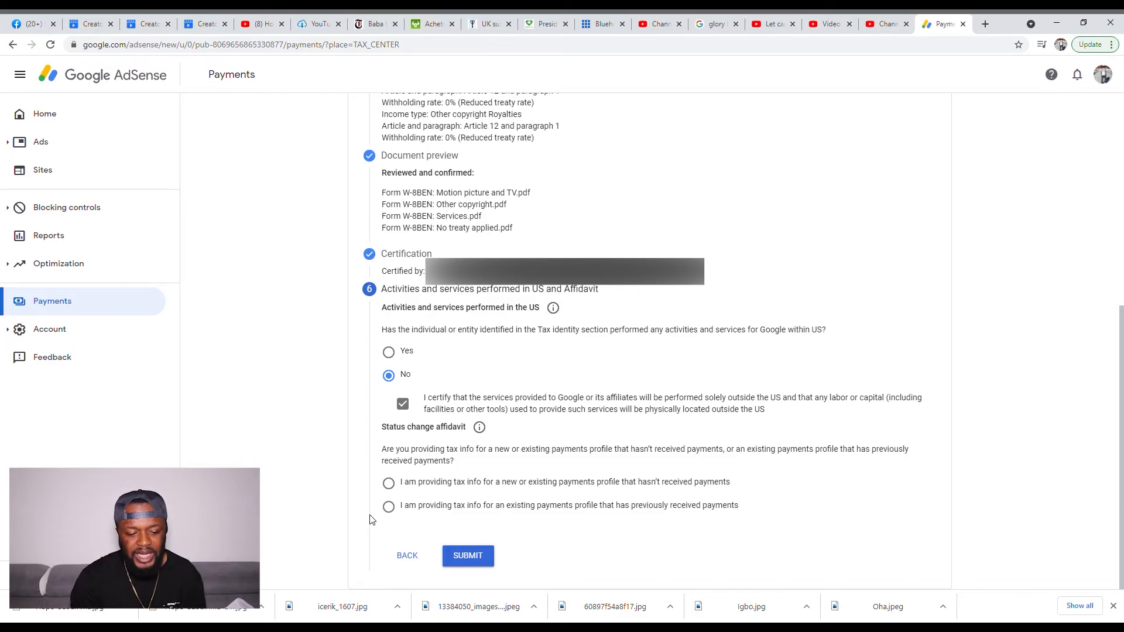
click(389, 507)
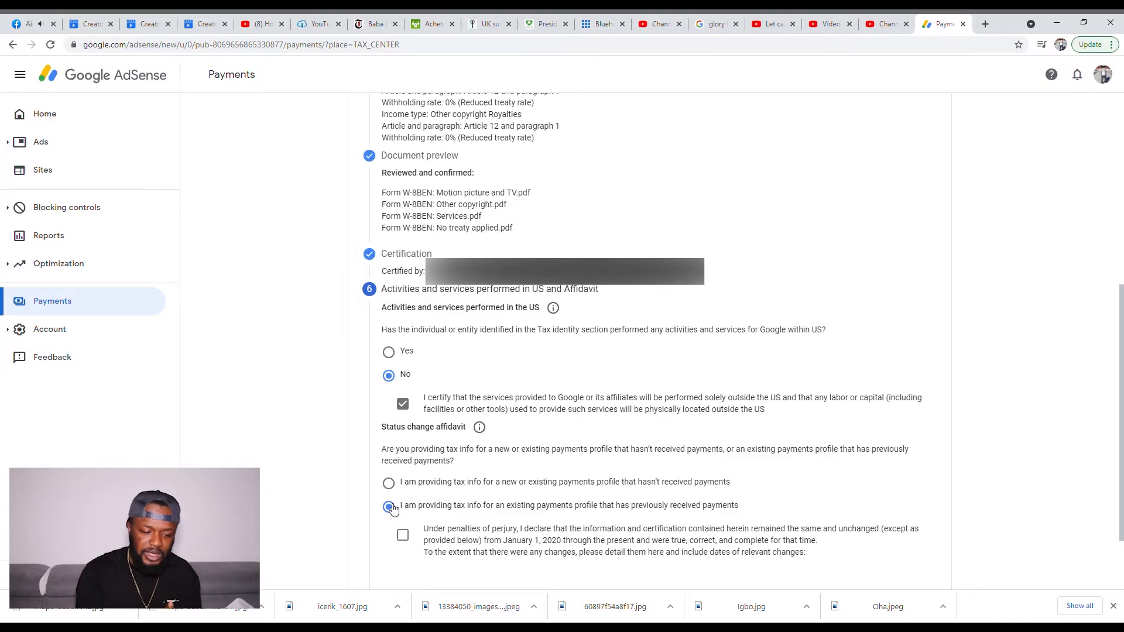
drag(1121, 431, 1122, 497)
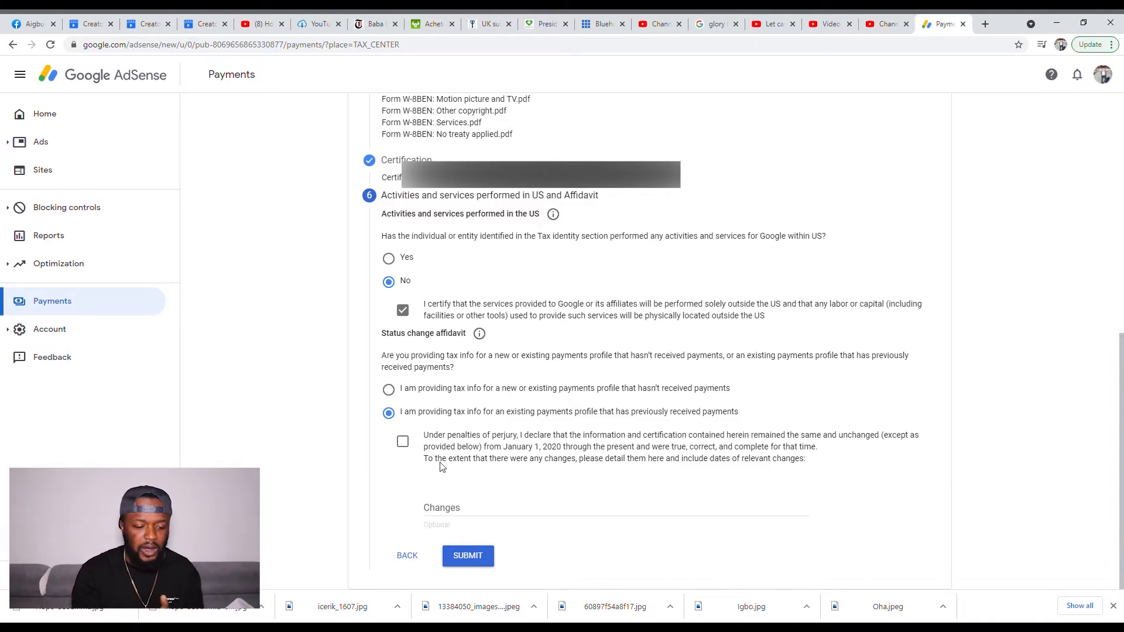
click(404, 445)
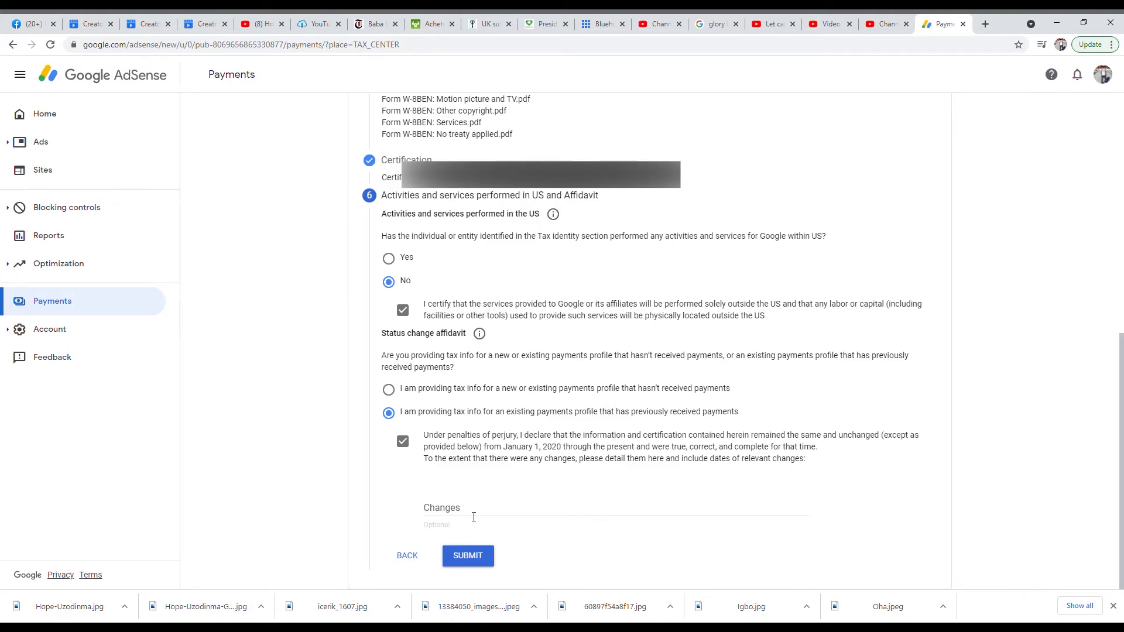
click(448, 516)
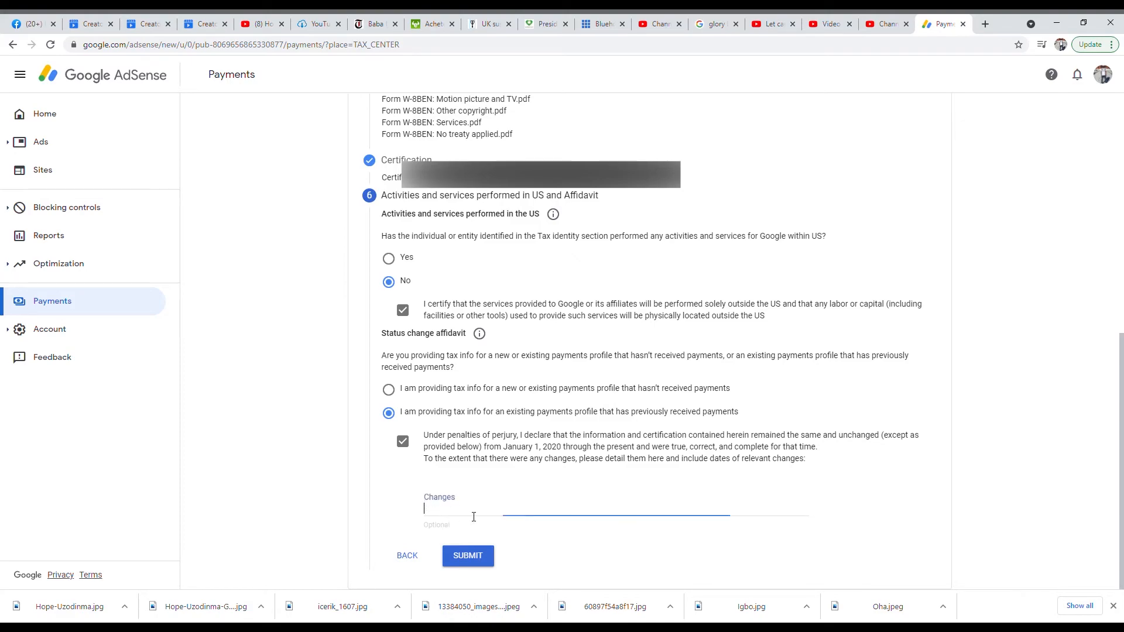
click(376, 499)
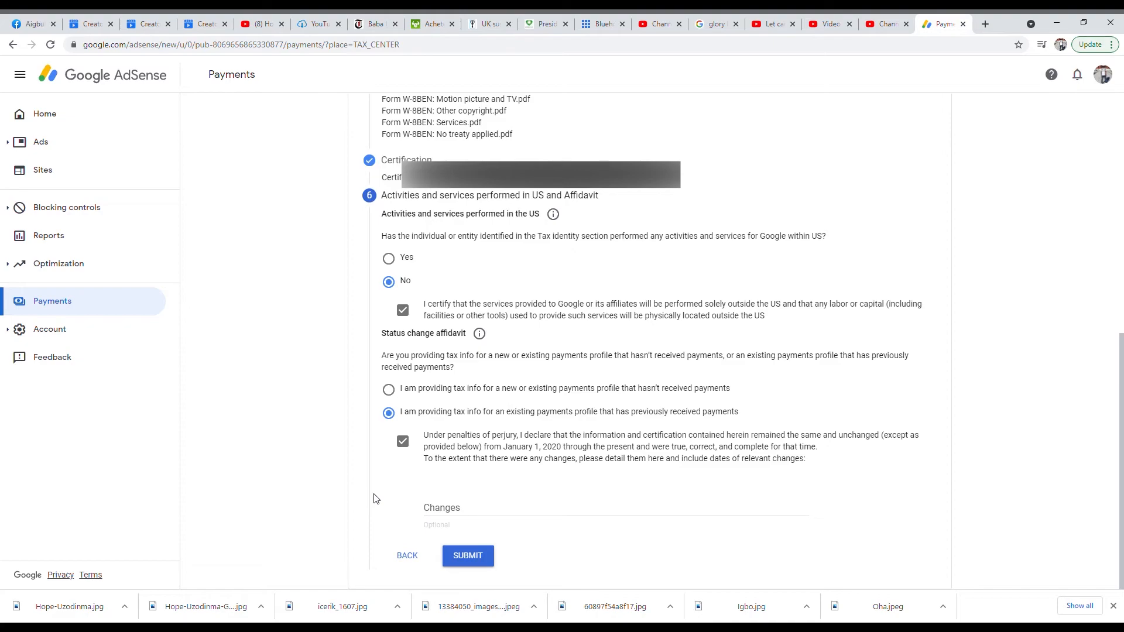
click(472, 559)
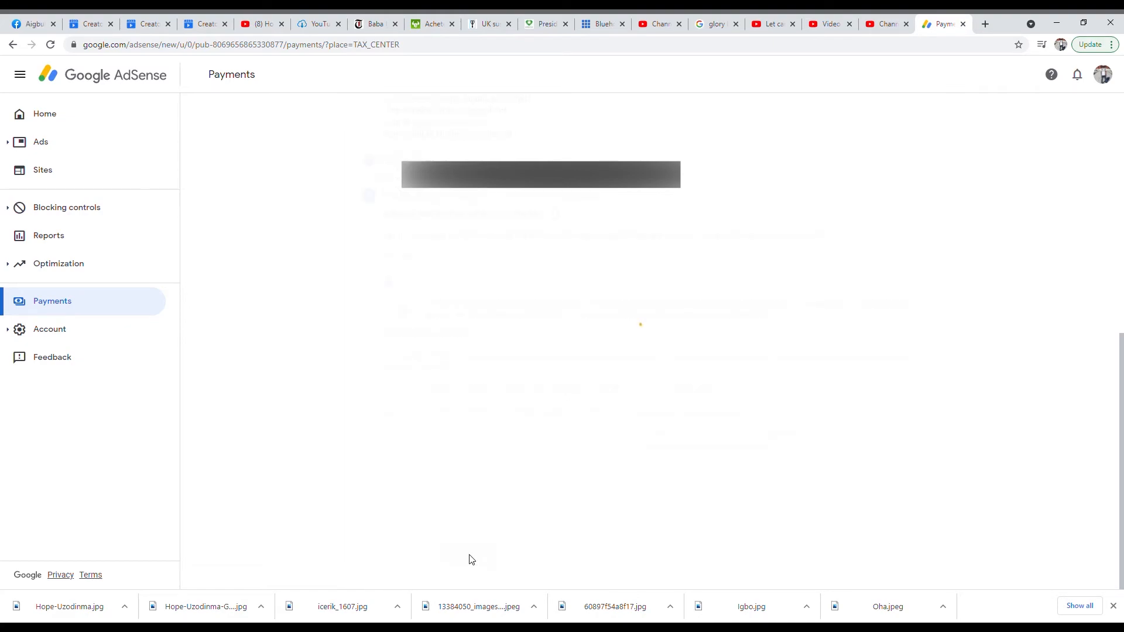